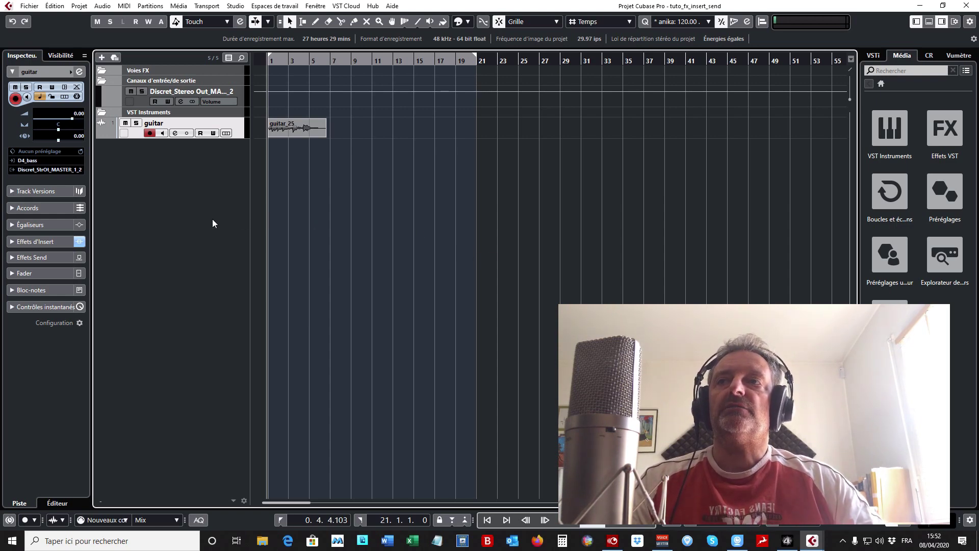
Examine the insert effects and send effects slots of the guitar track, then return to its basic track settings.
left_click(57, 242)
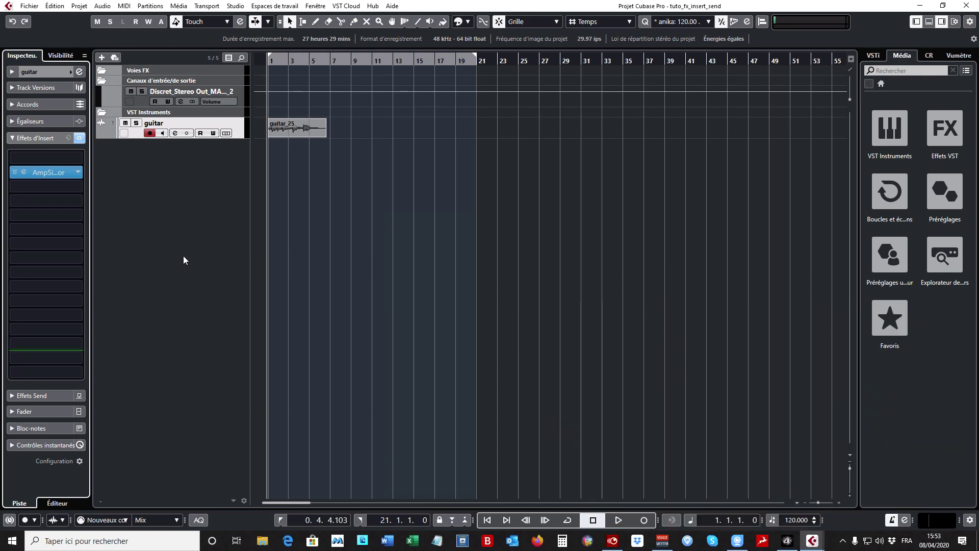
left_click(11, 397)
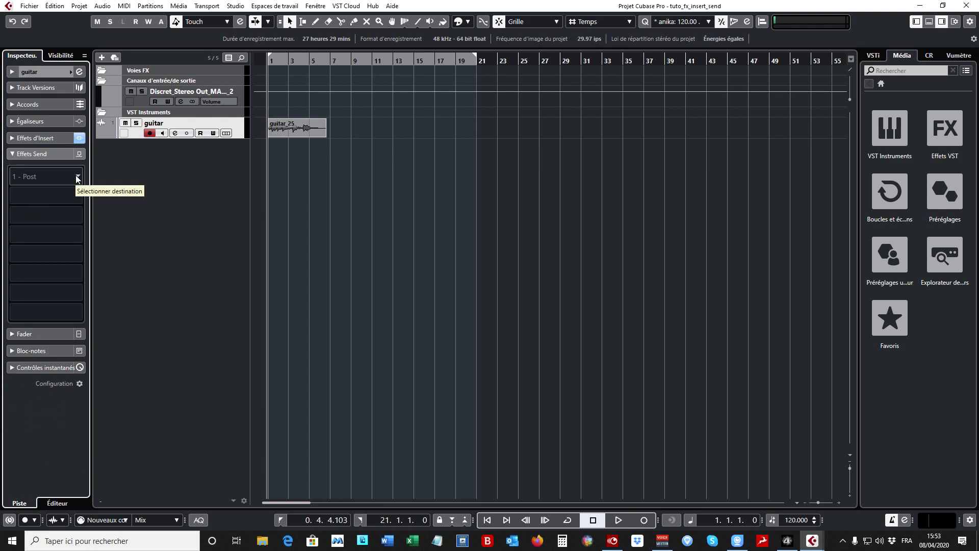
left_click(13, 140)
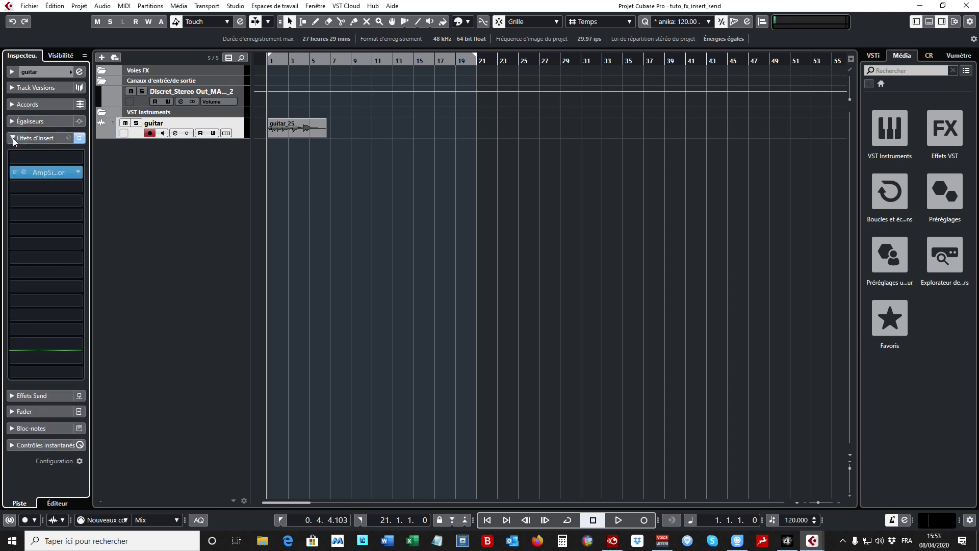
left_click(48, 72)
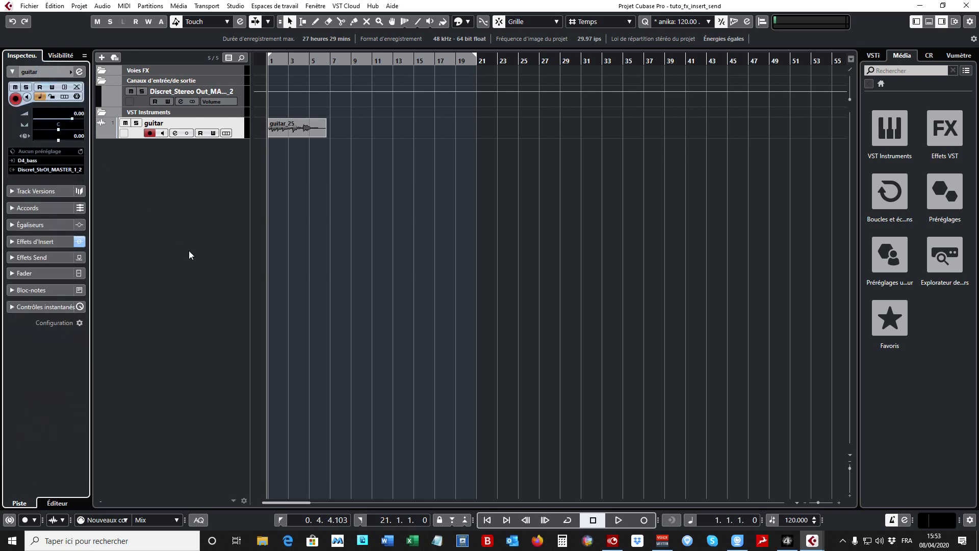
Begin adding an effect track to the project with REVerence from the Reverb category as its effect.
left_click(83, 9)
mouse_move(194, 20)
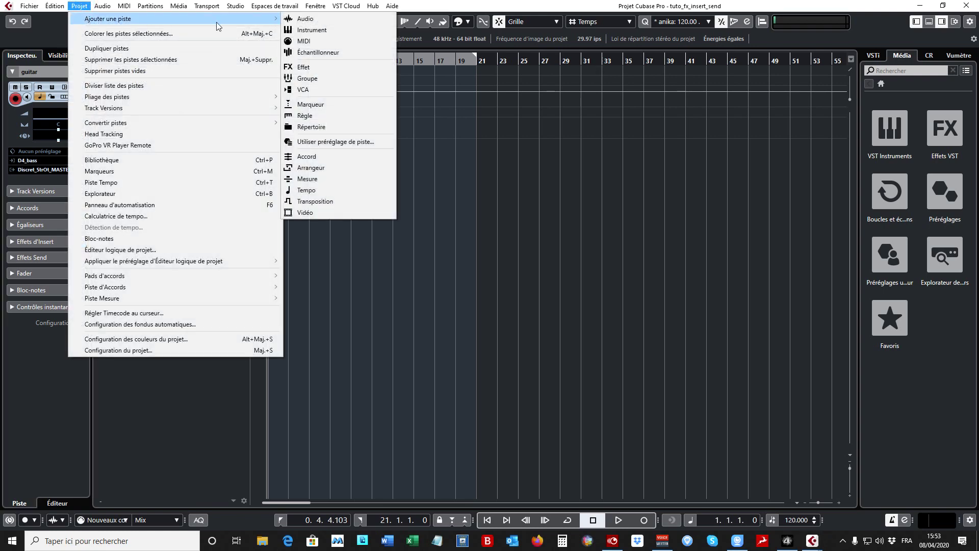
left_click(356, 70)
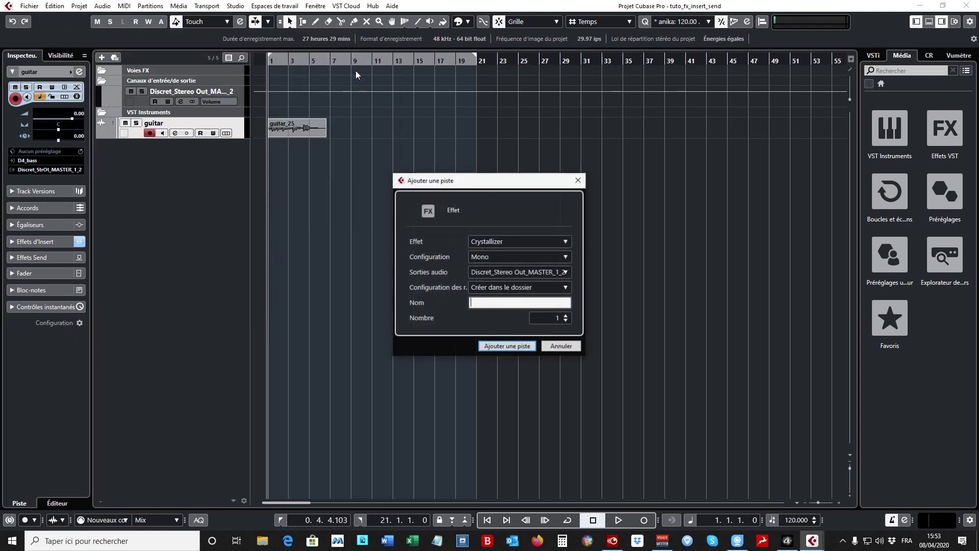
left_click(567, 242)
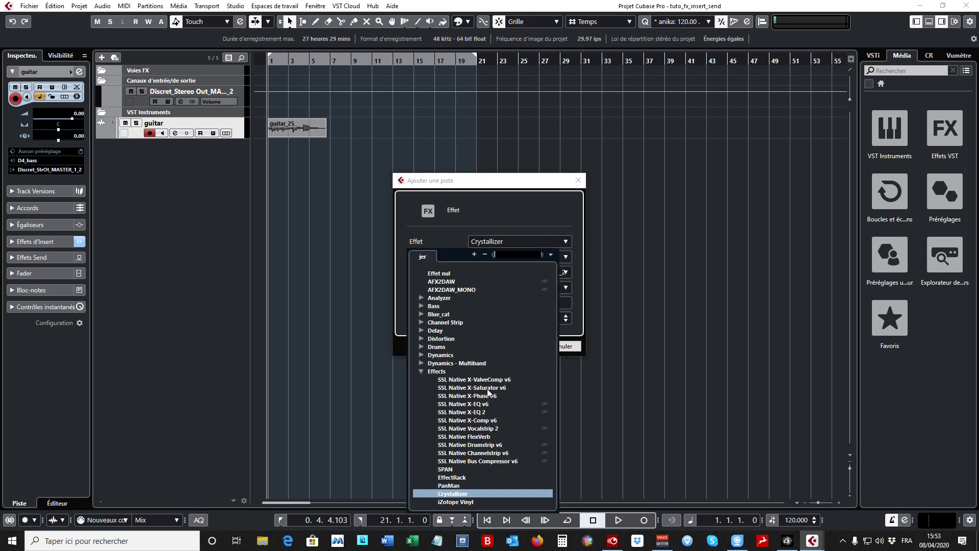
left_click(421, 371)
scroll(434, 388, "down", 1)
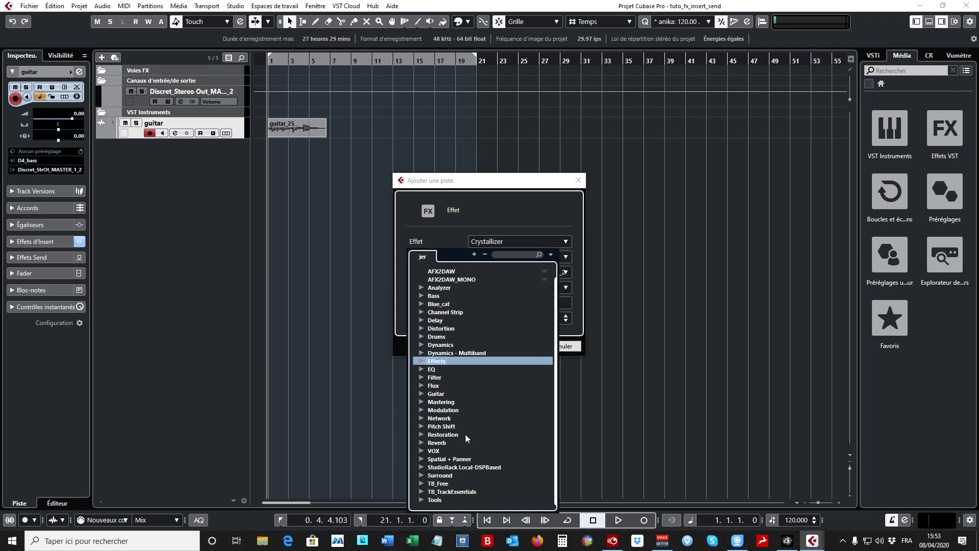
left_click(422, 443)
scroll(485, 439, "down", 7)
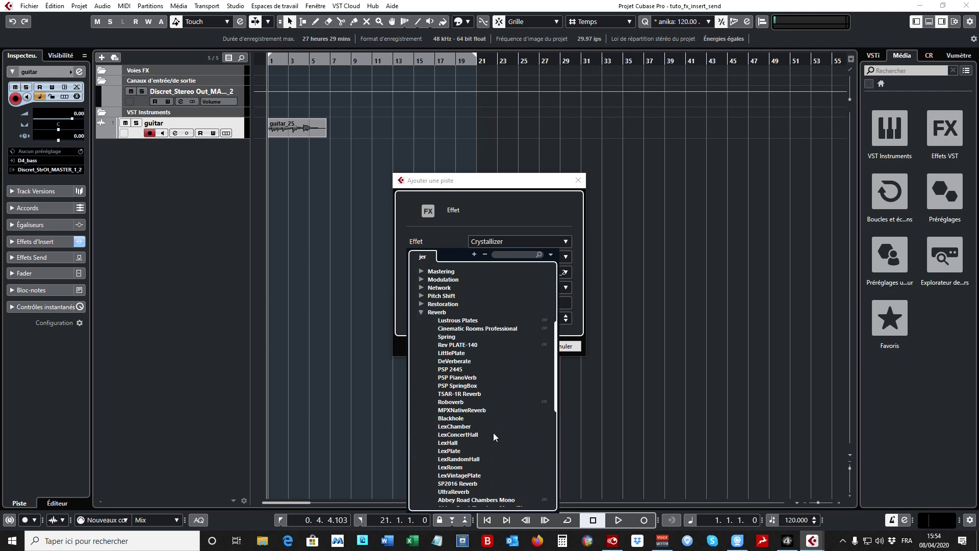
scroll(494, 436, "down", 6)
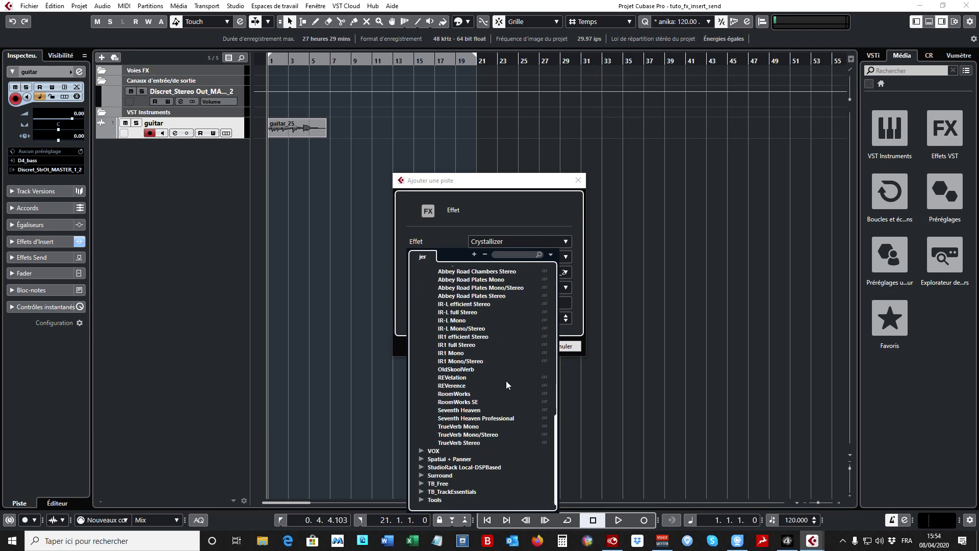
left_click(459, 386)
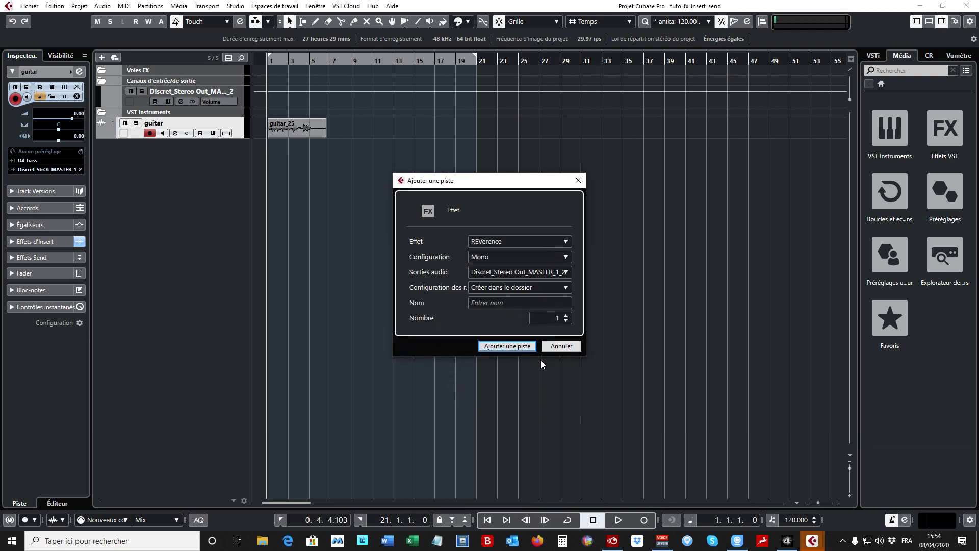
Set the new effect track's configuration to Stéréo and create the track.
left_click(565, 258)
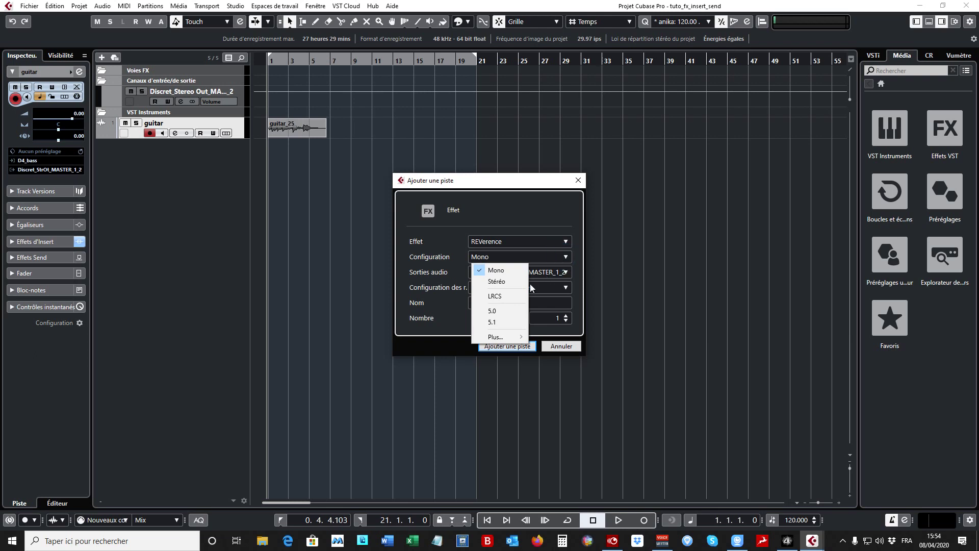
left_click(510, 284)
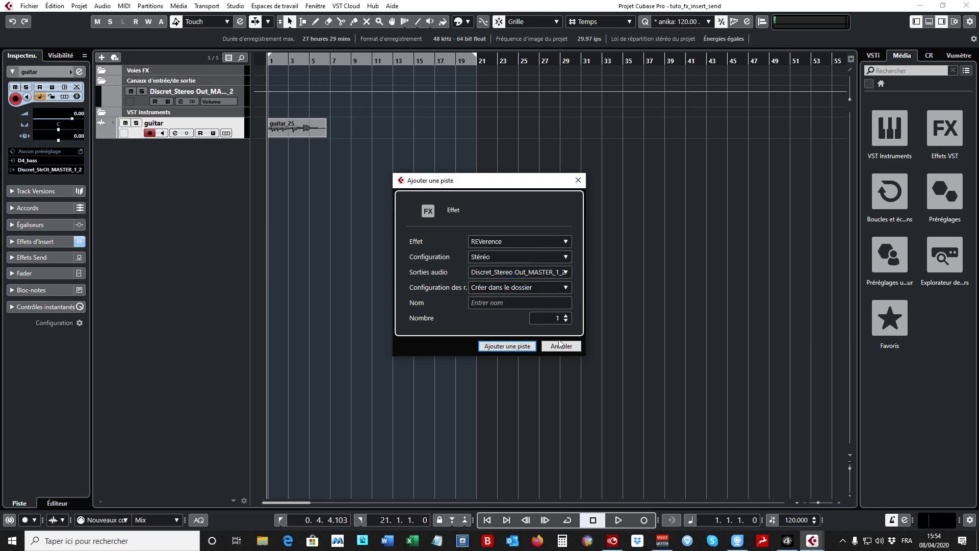
left_click(524, 348)
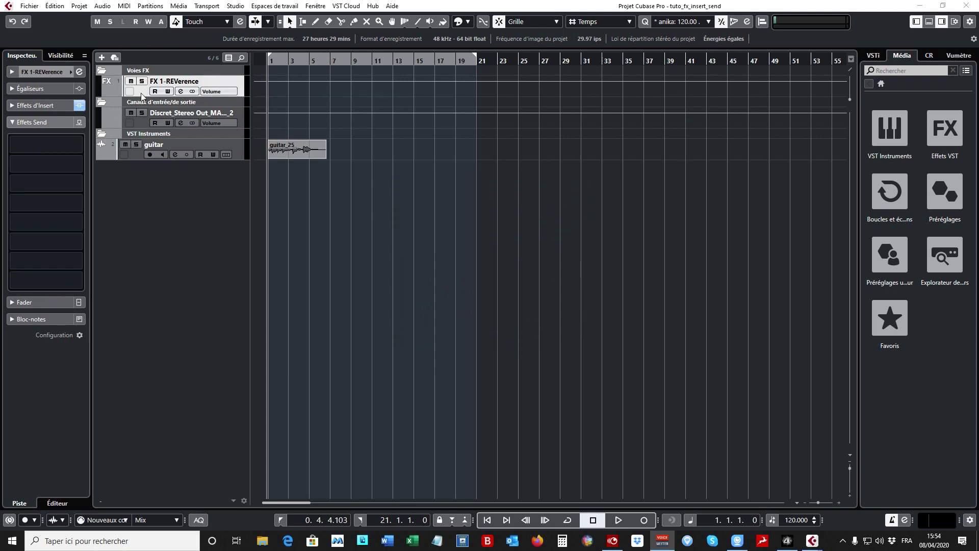
Collapse the input/output channels folder and view the REVerence plug-in window inserted on the effect track, closing it when done.
left_click(102, 102)
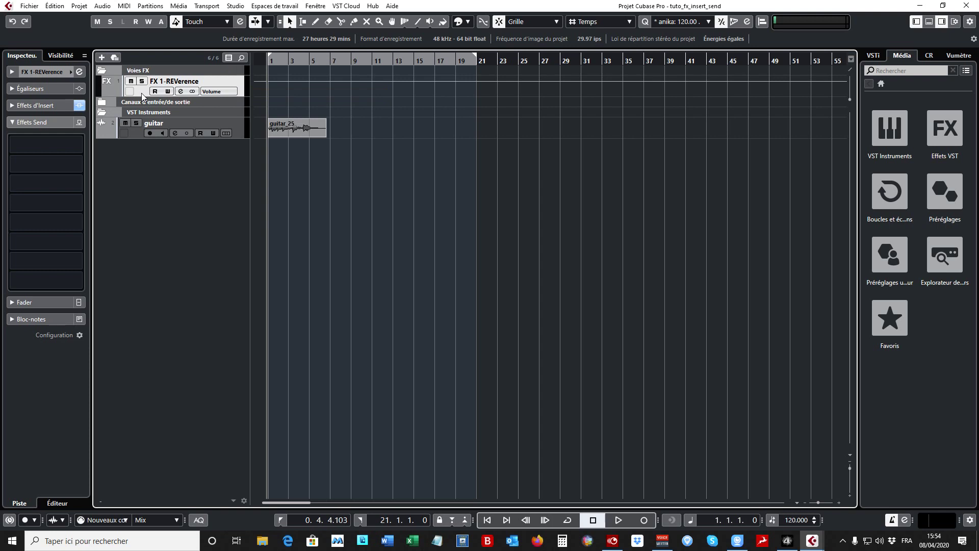
left_click(11, 106)
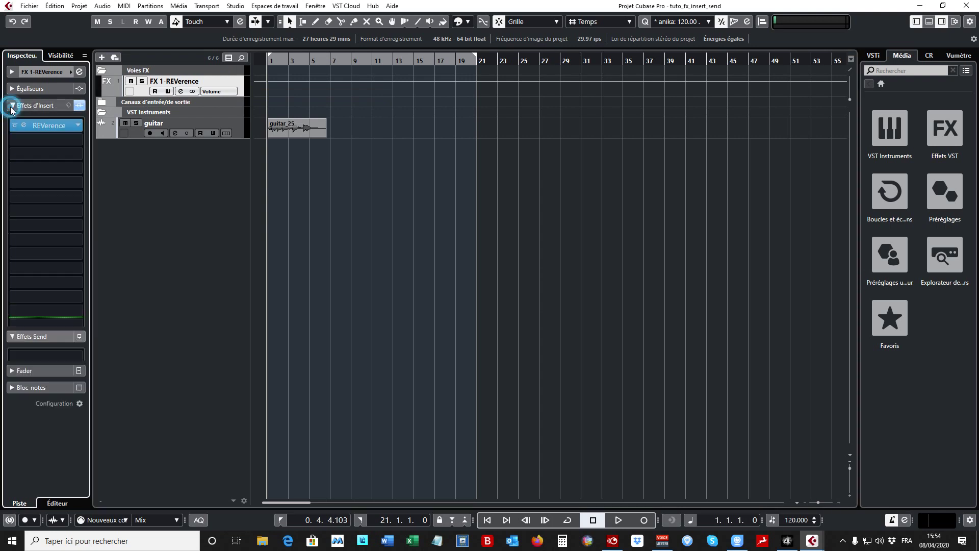
double_click(53, 129)
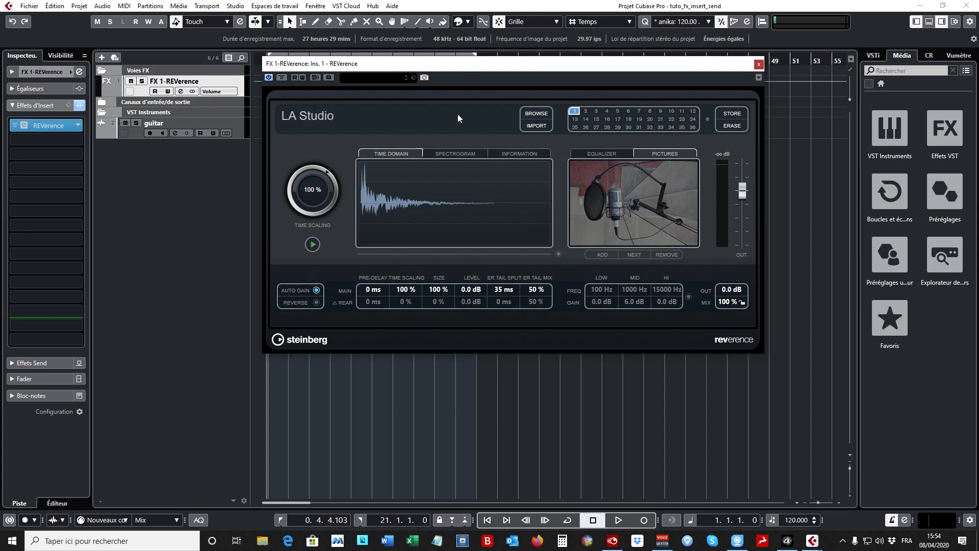
left_click_drag(480, 76, 516, 97)
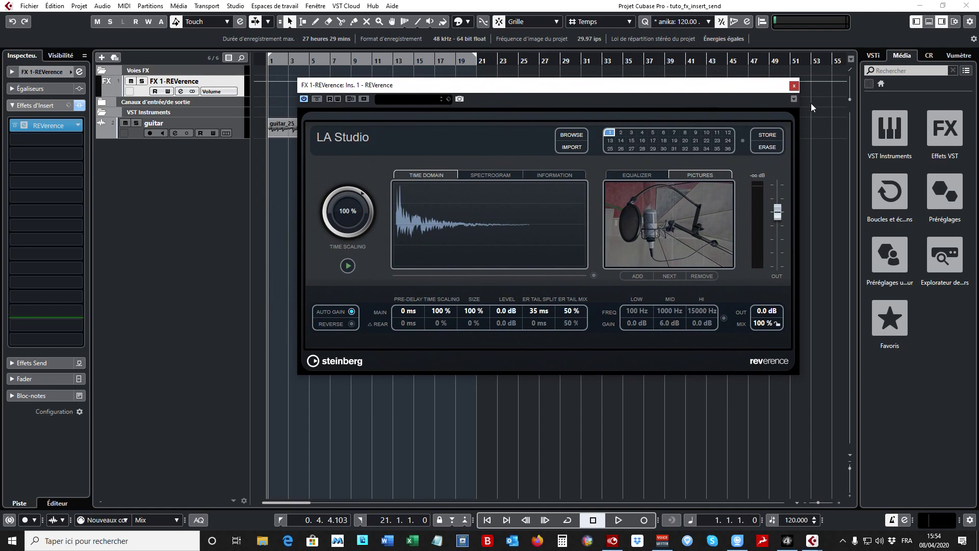
left_click(793, 86)
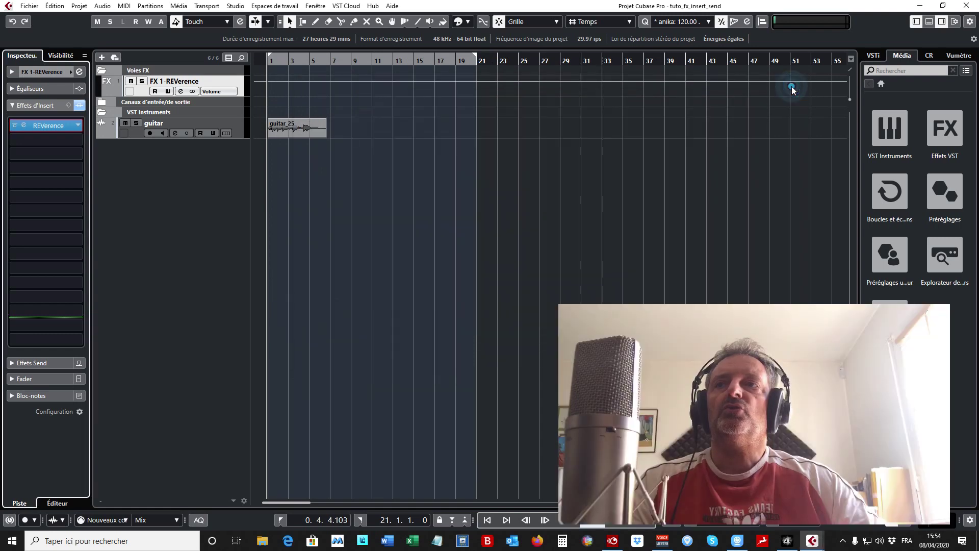
Route the guitar track's first send slot to FX 1-REVerence.
left_click(236, 130)
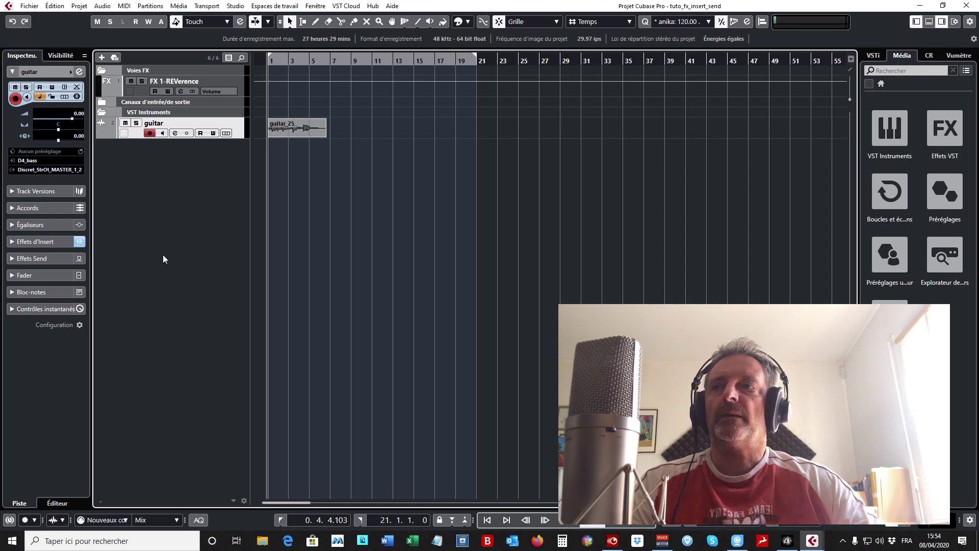
left_click(12, 258)
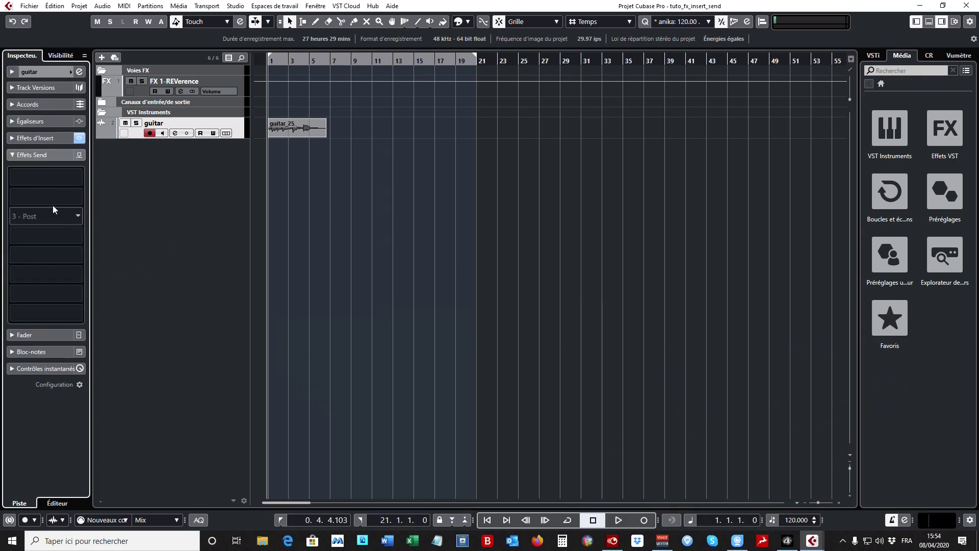
left_click(78, 180)
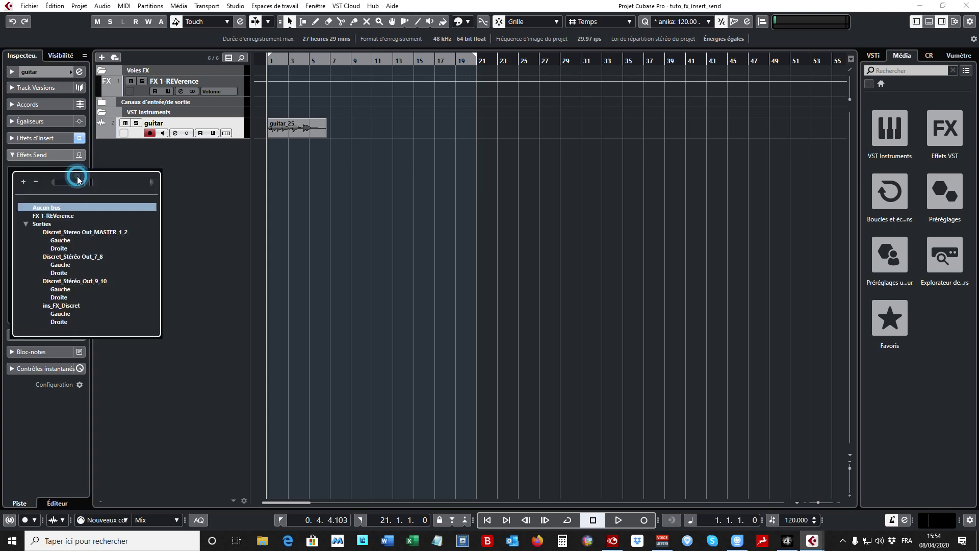
left_click(62, 216)
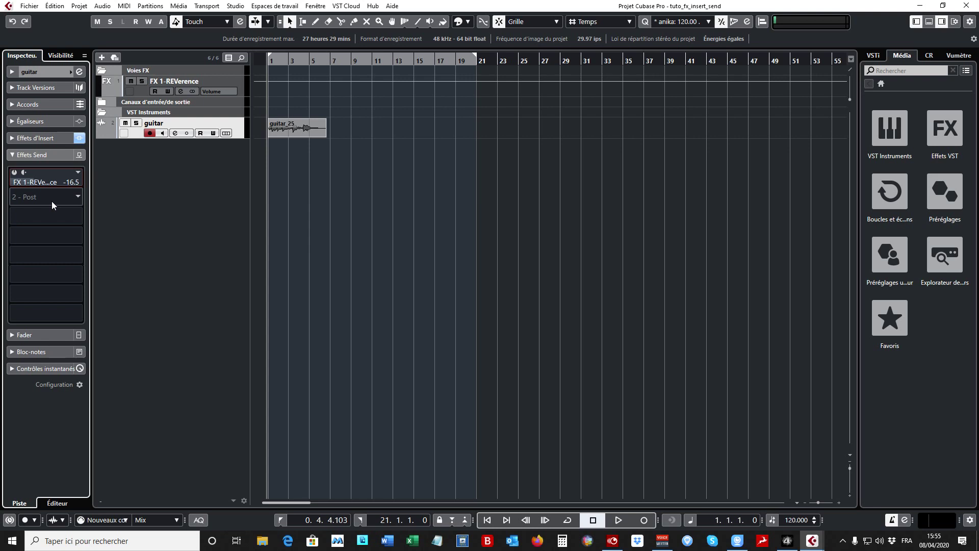
Activate the guitar track's send to FX 1-REVerence and raise its send level to about -0.18.
left_click(14, 173)
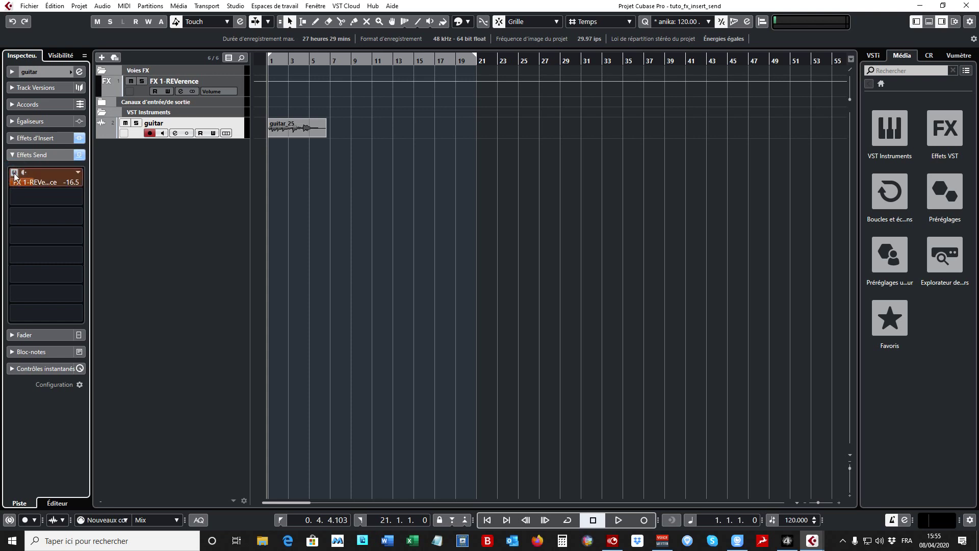
mouse_move(33, 186)
left_mouse_down()
mouse_move(24, 182)
mouse_move(38, 181)
left_mouse_up()
left_click_drag(20, 182, 41, 185)
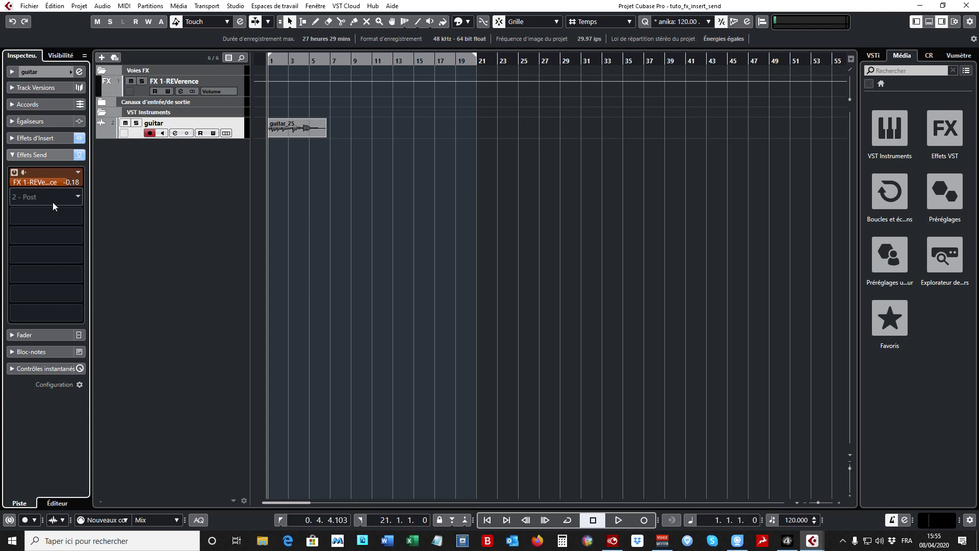
Review the insert effects on the guitar track, including the amp simulator.
left_click(40, 139)
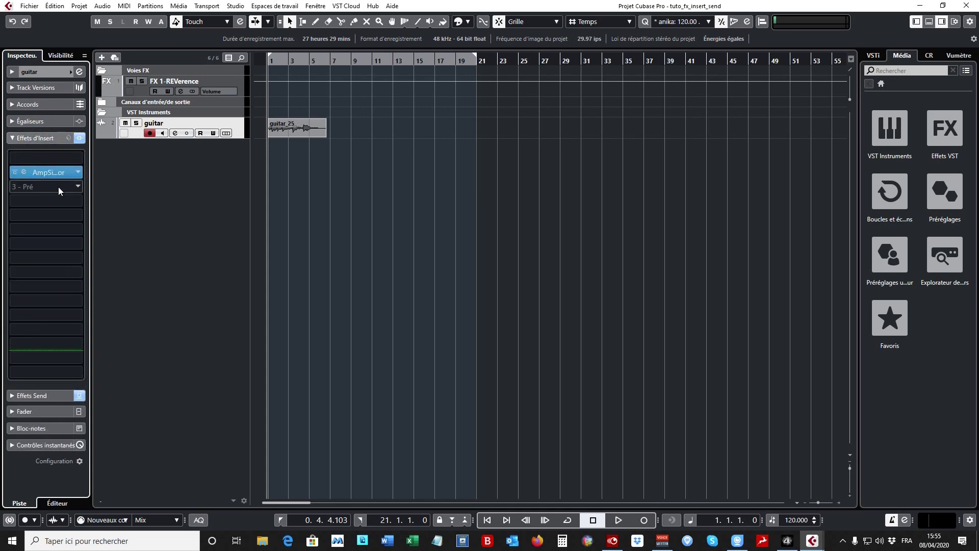
mouse_move(79, 182)
left_click(14, 140)
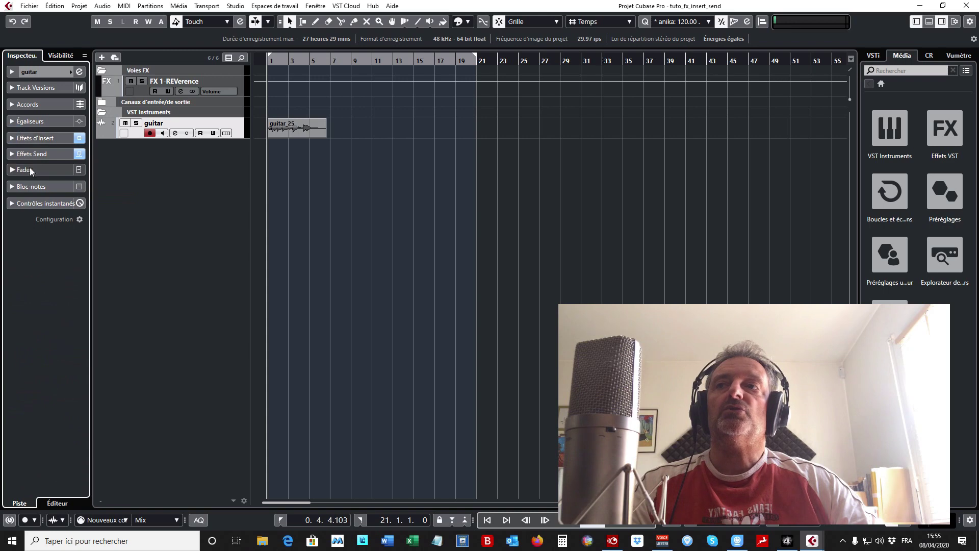
Lower the guitar track's send level to FX 1-REVerence to about -7.35.
left_click(13, 154)
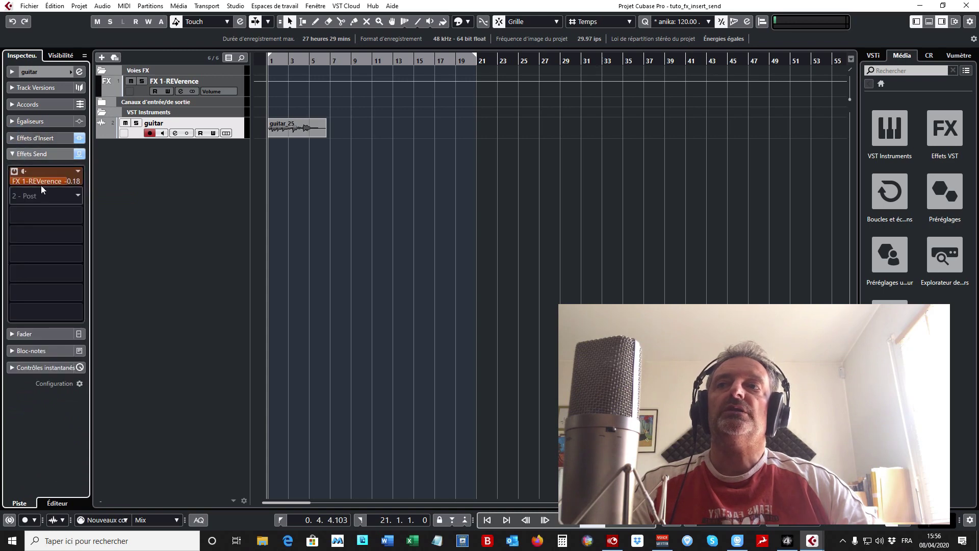
mouse_move(48, 185)
left_mouse_down()
mouse_move(11, 194)
mouse_move(35, 192)
left_mouse_up()
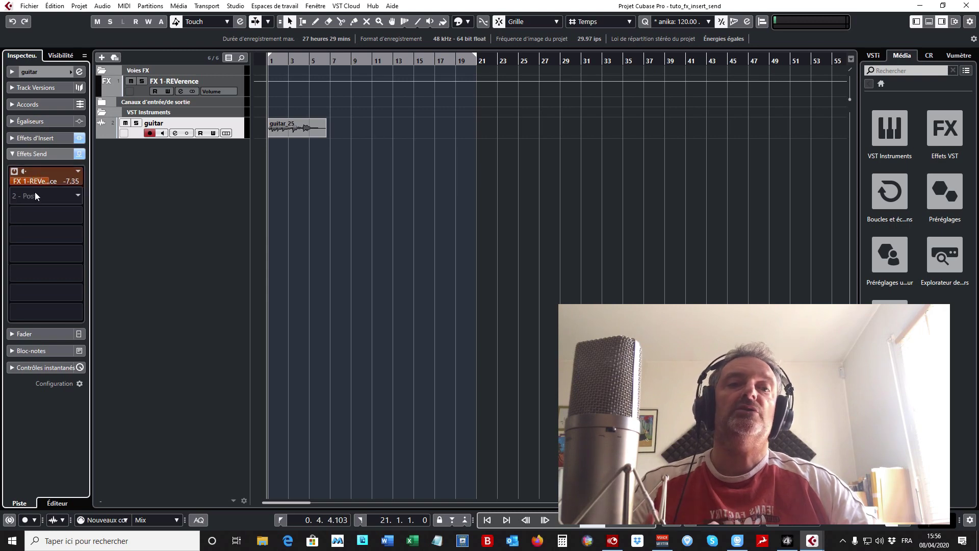
left_click(44, 181)
mouse_move(43, 180)
left_mouse_down()
mouse_move(32, 184)
mouse_move(44, 185)
left_mouse_up()
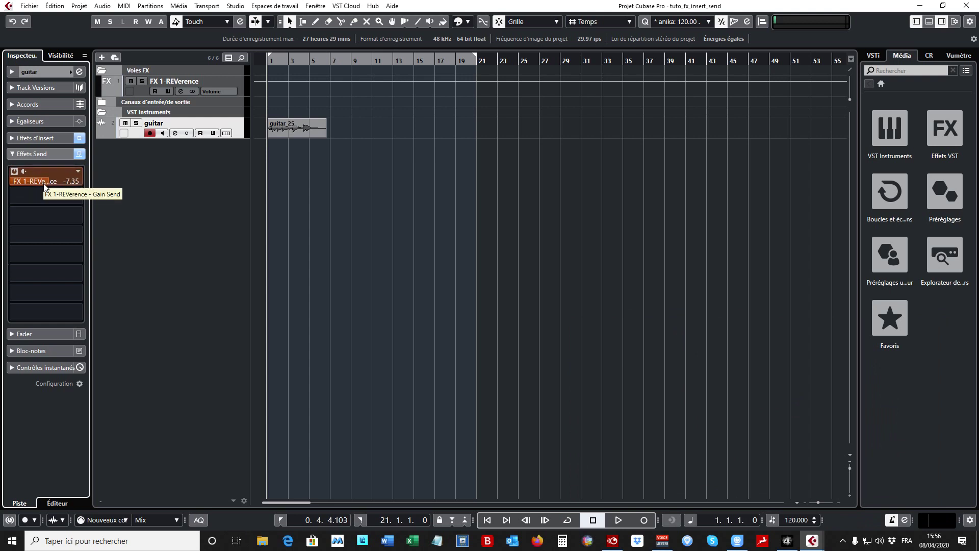
Start playback and loop it over the length of the guitar_25 clip.
left_click(618, 521)
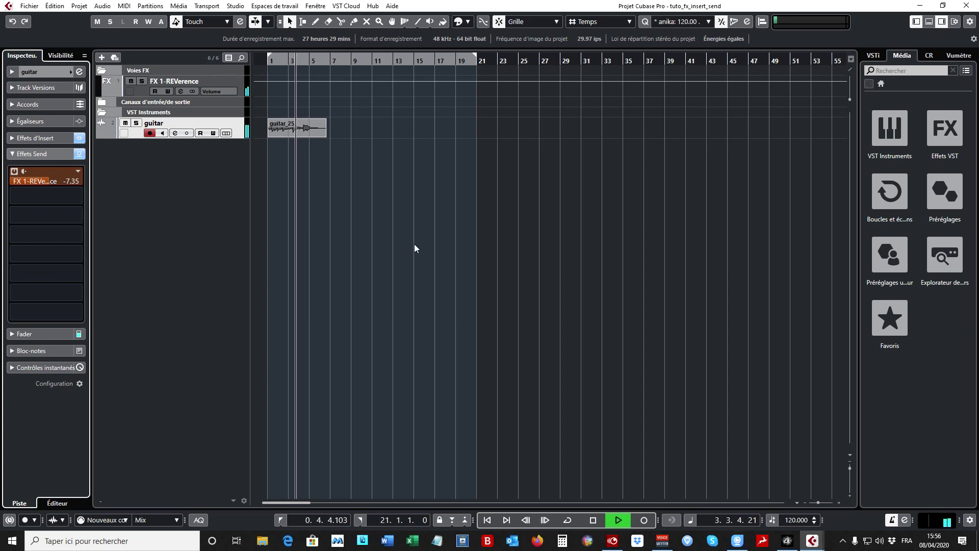
left_click(285, 128)
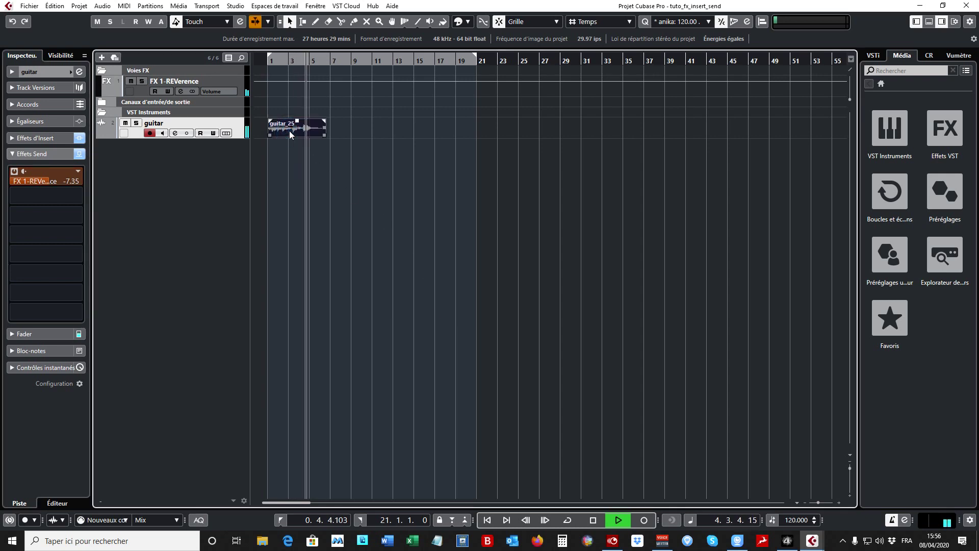
key("p")
key("KP_Divide")
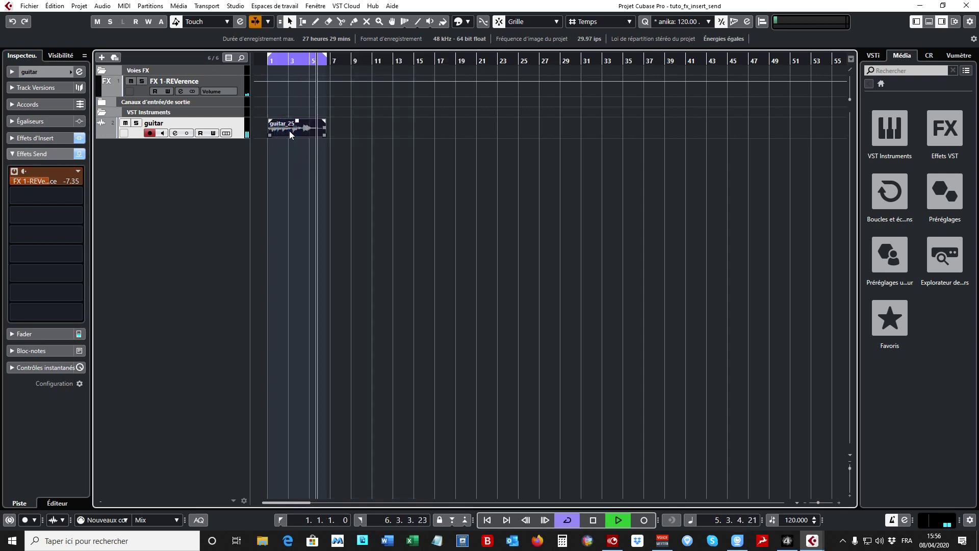
Compare the looped guitar without and with reverb by deactivating and reactivating its FX 1-REVerence send.
left_click(15, 172)
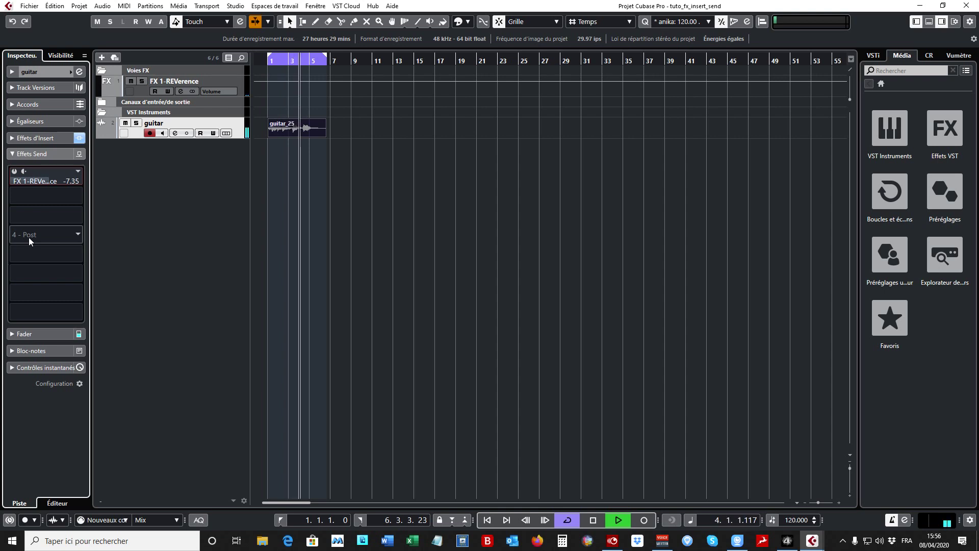
left_click(15, 172)
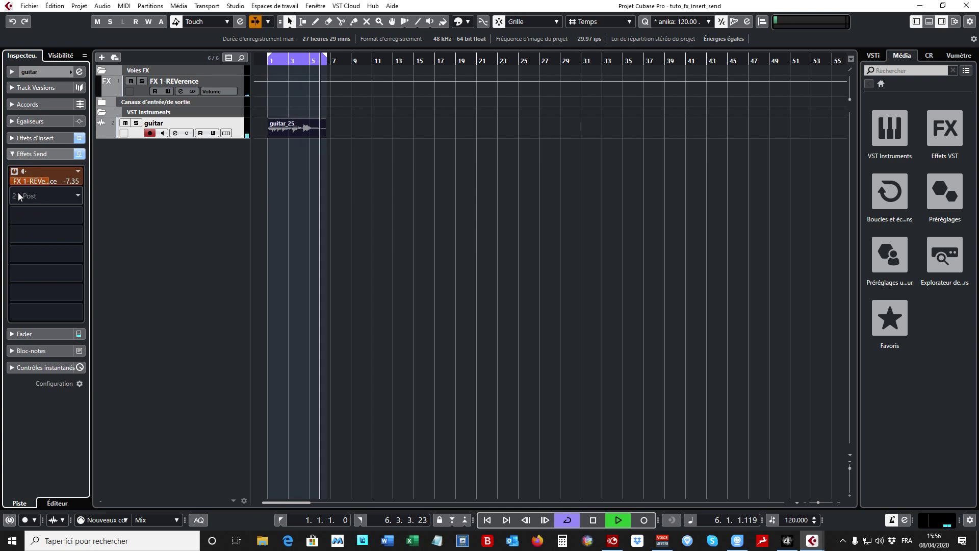
Adjust the guitar track's send level to FX 1-REVerence to about -10.4.
mouse_move(32, 183)
left_mouse_down()
mouse_move(81, 184)
mouse_move(29, 186)
mouse_move(45, 187)
left_mouse_up()
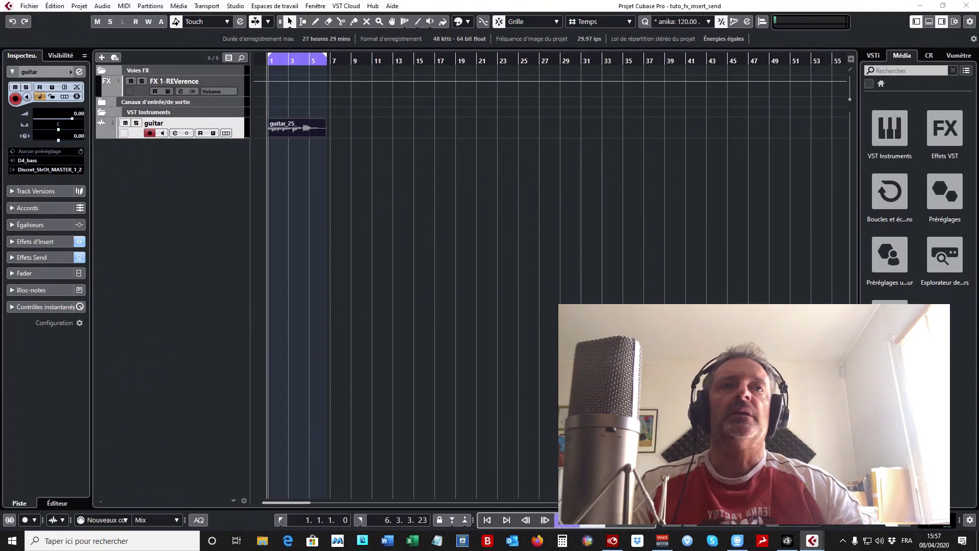
Bring the MixConsole into view over the project window.
left_click_drag(978, 30, 394, 14)
left_click(395, 13)
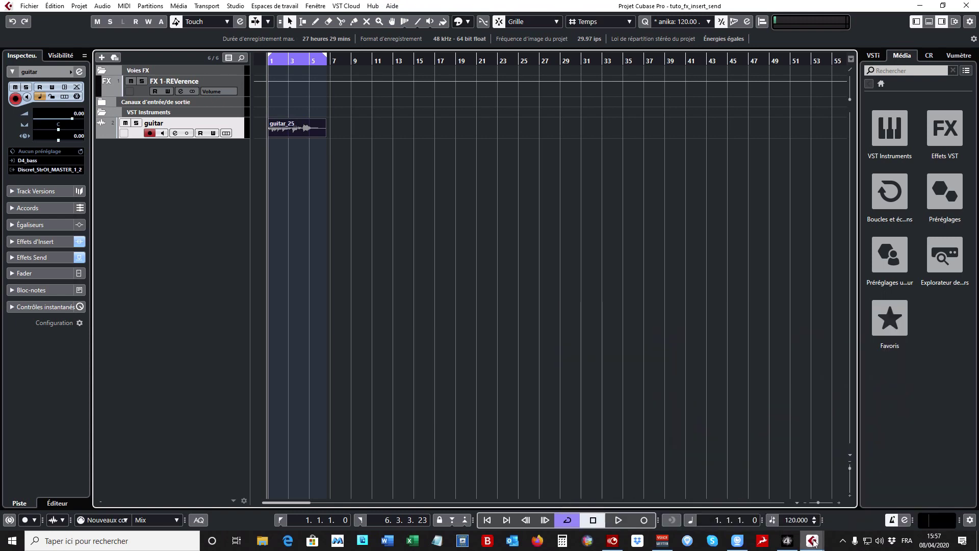
mouse_move(814, 542)
left_click(852, 491)
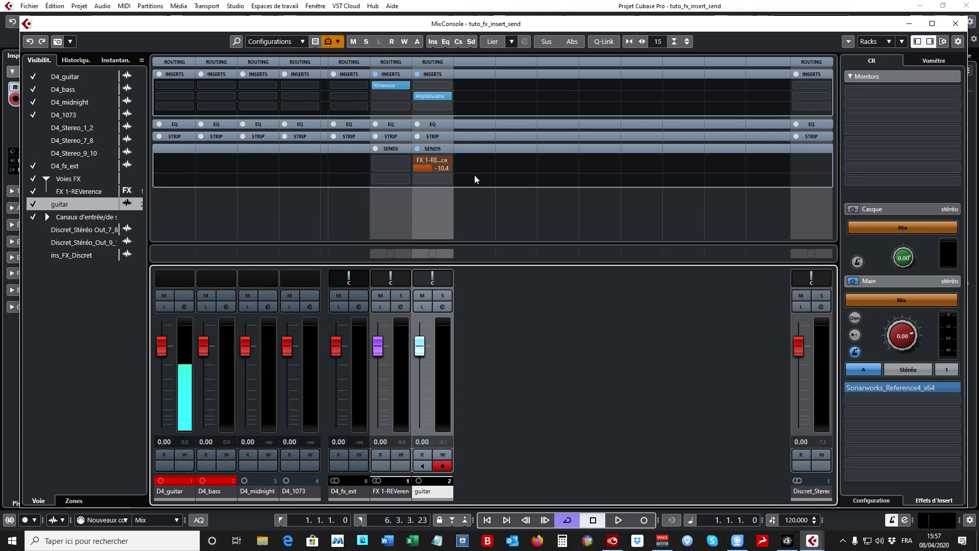
Lower the guitar channel's FX 1-REVerence send to about -18.9 in the MixConsole, and remove that send.
left_click(430, 170)
left_click_drag(430, 169, 419, 169)
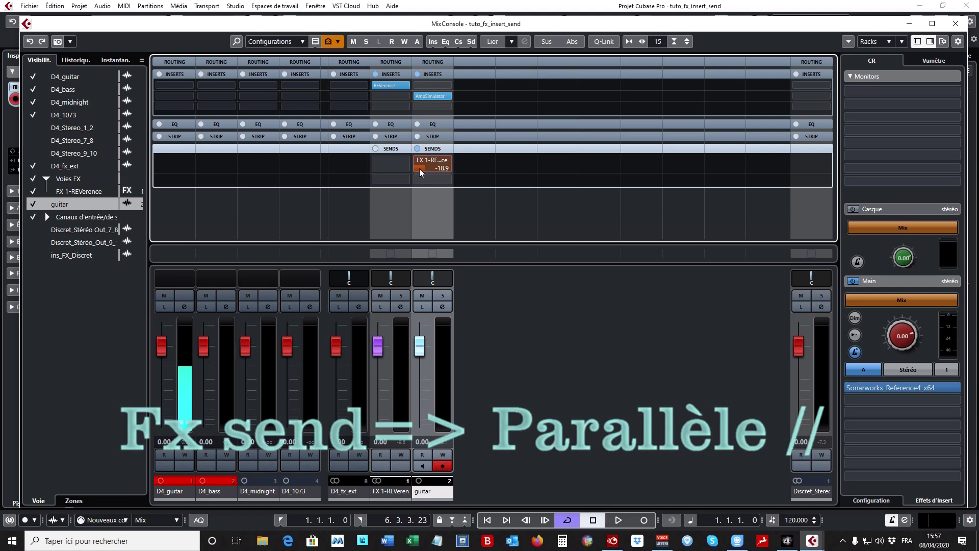
left_click(449, 159)
left_click(449, 196)
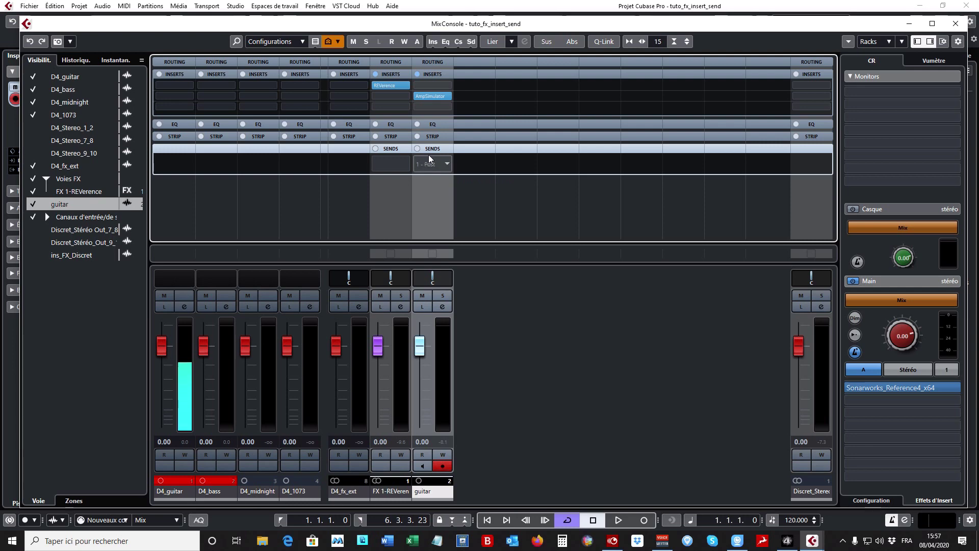
Review the guitar channel's EQ and insert racks in the MixConsole, and return to the sends rack.
left_click(443, 124)
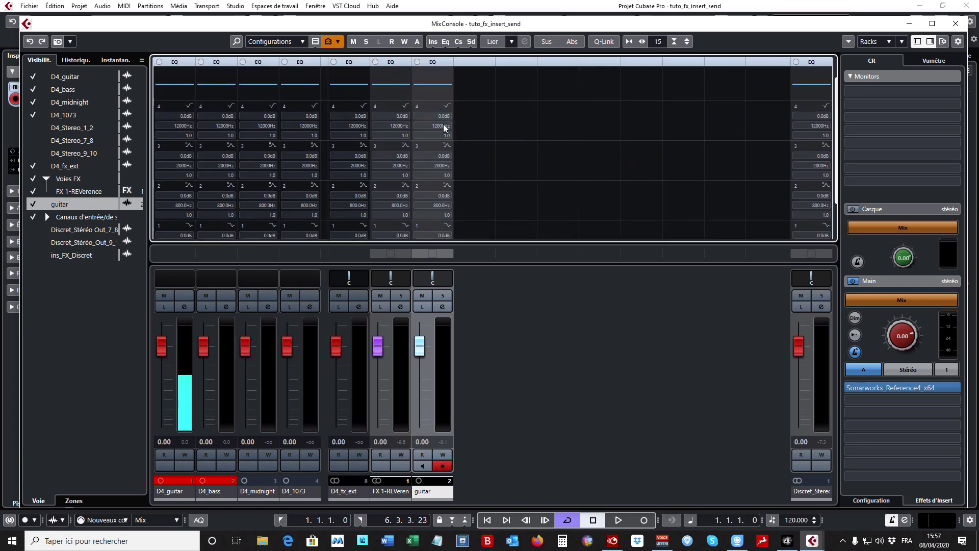
left_click(439, 62)
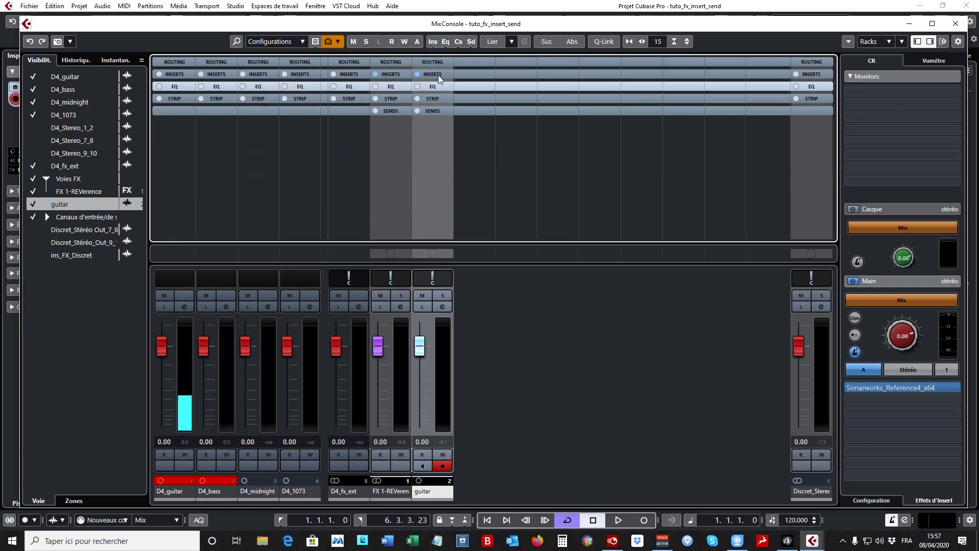
left_click(440, 74)
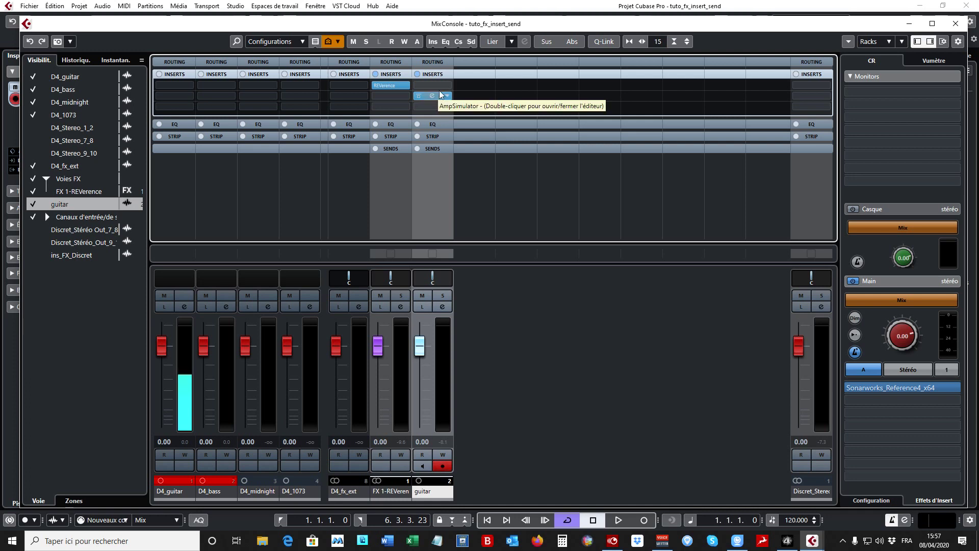
left_click(441, 150)
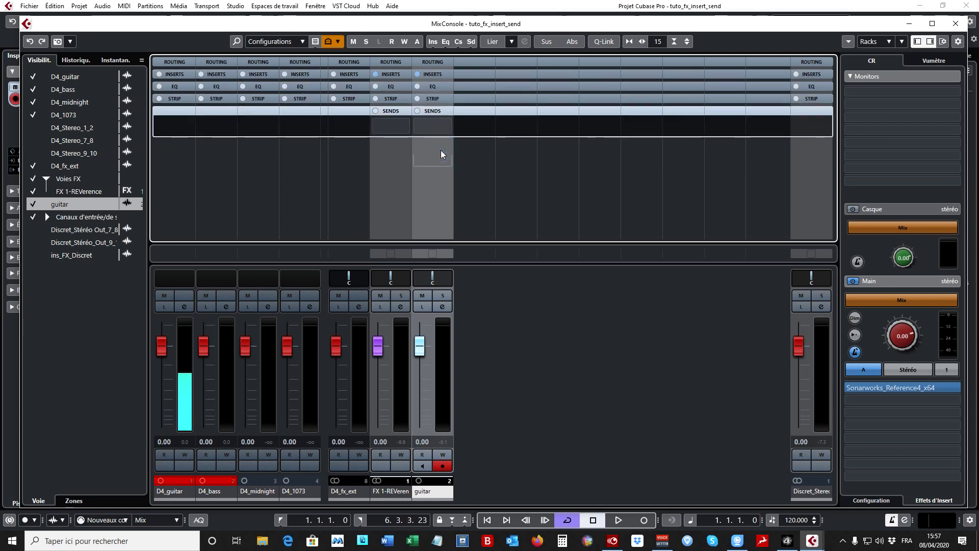
Route the guitar channel's first send to FX 1-REVerence, activate it and set its level to about -9.84.
left_click(448, 125)
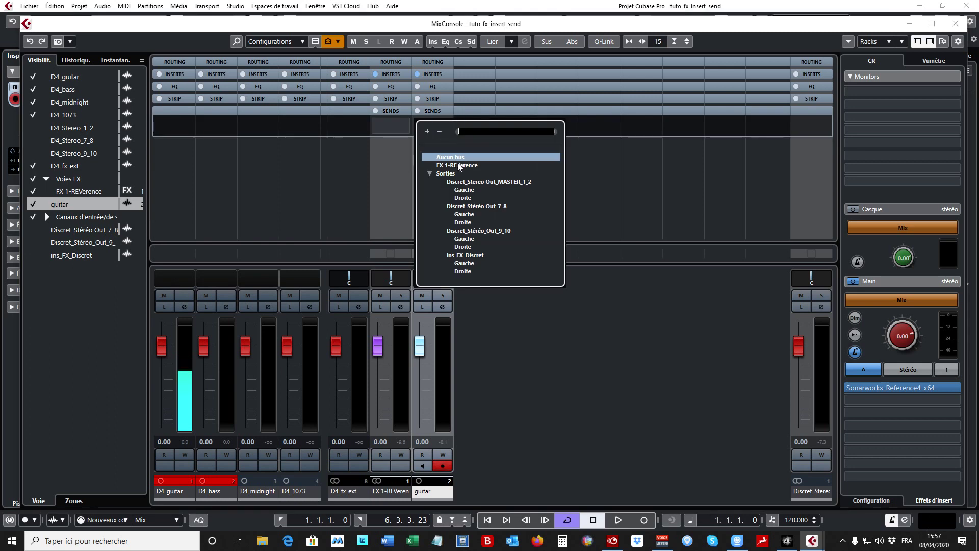
left_click(458, 165)
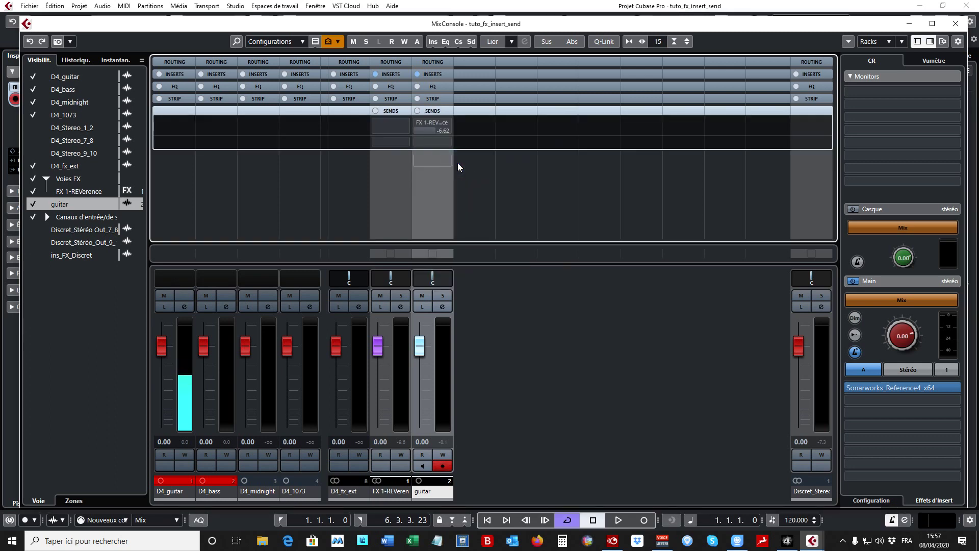
left_click(419, 123)
left_click_drag(429, 133, 405, 139)
left_click(427, 133)
left_click_drag(430, 132, 425, 133)
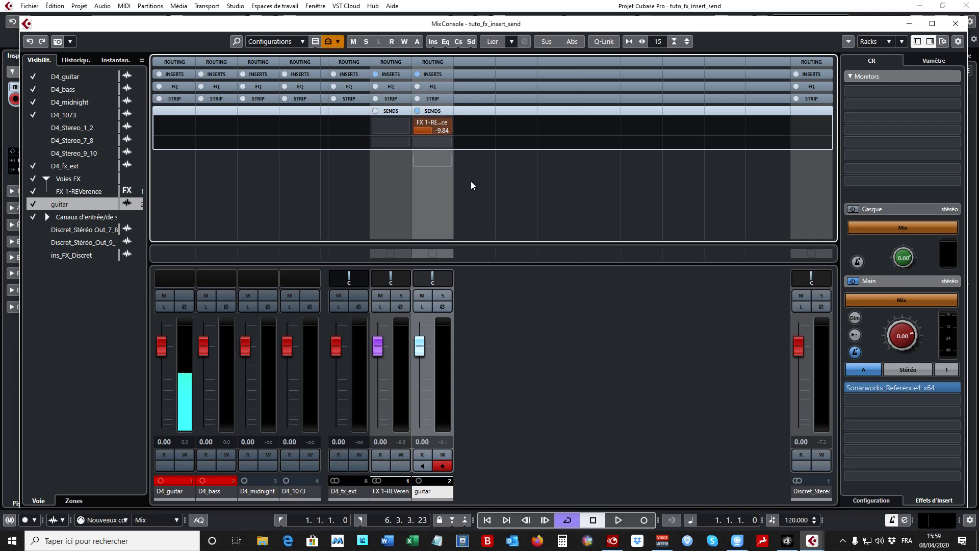
Move the MixConsole out of the way and open the REVerence insert editor of the FX 1-REVerence track.
left_click_drag(462, 24, 978, 17)
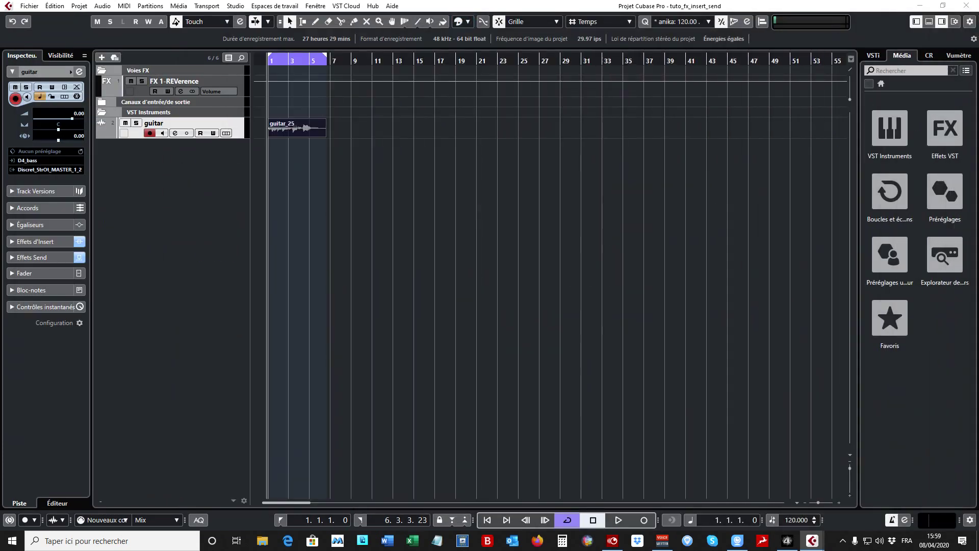
left_click(138, 91)
left_click(56, 124)
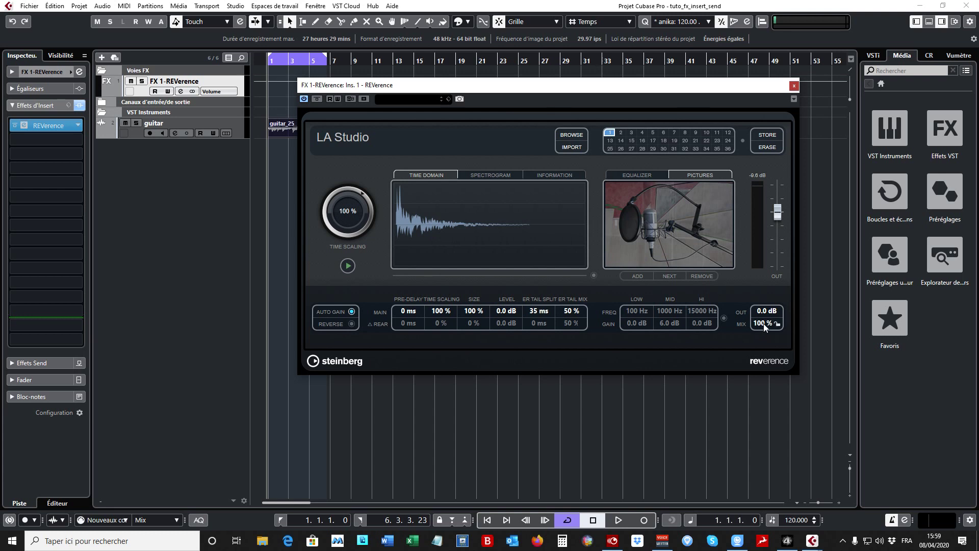
Try changing REVerence's mix amount, and set it back to 100 %.
left_click_drag(764, 325, 765, 328)
left_click_drag(765, 349, 765, 388)
left_click(209, 86)
left_click(762, 323)
type("100")
key("Return")
Close the REVerence editor and the MixConsole to return to the project window.
left_click_drag(978, 23, 714, 30)
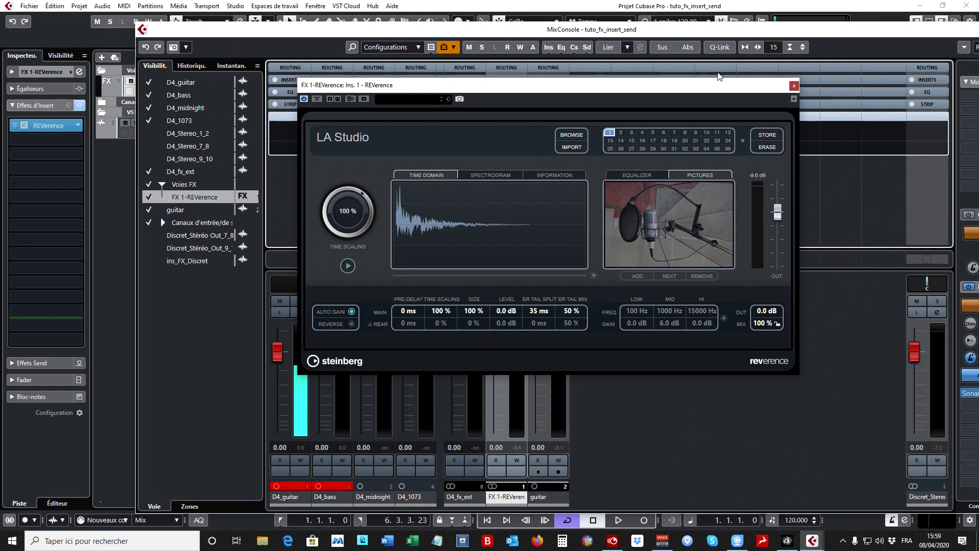
left_click(793, 86)
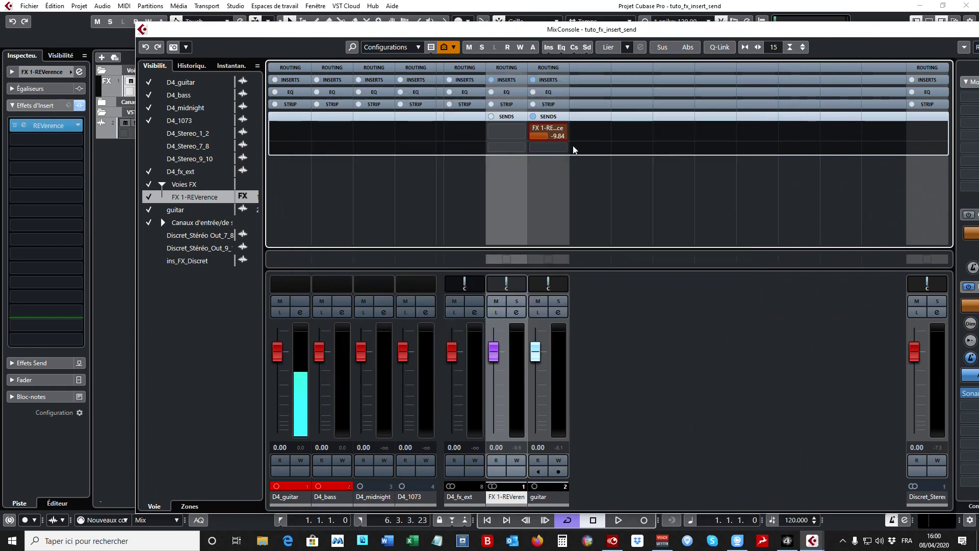
key("F3")
left_click(552, 302)
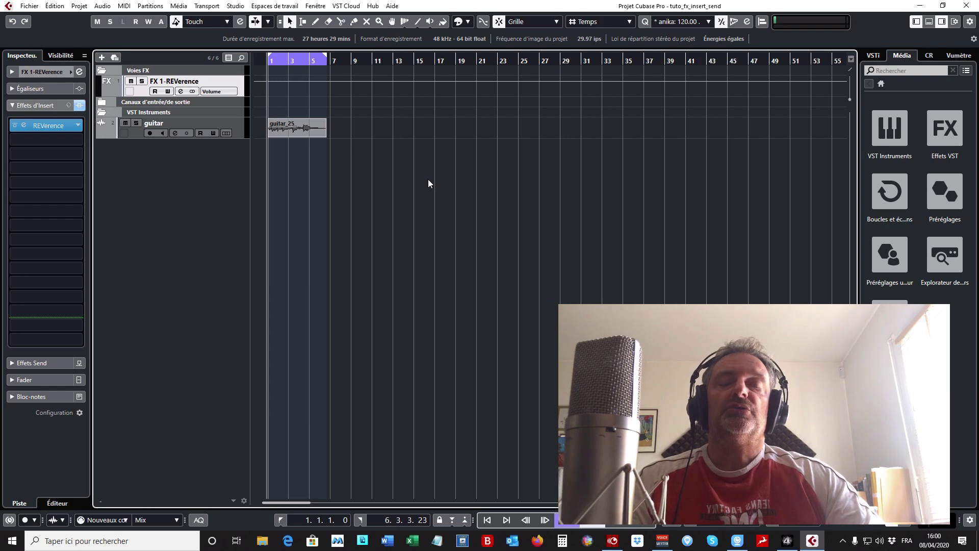